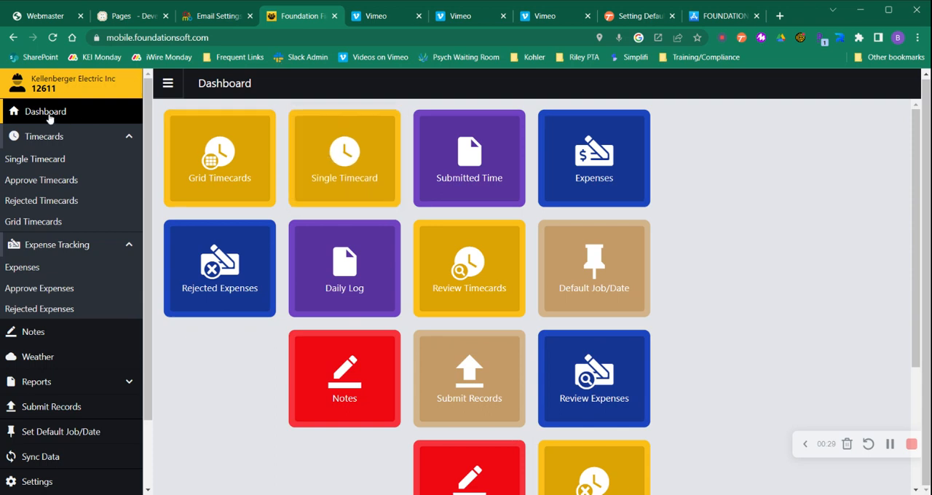
Start a new single timecard, clear its default job, and assign it to the second recently used employee
click(52, 168)
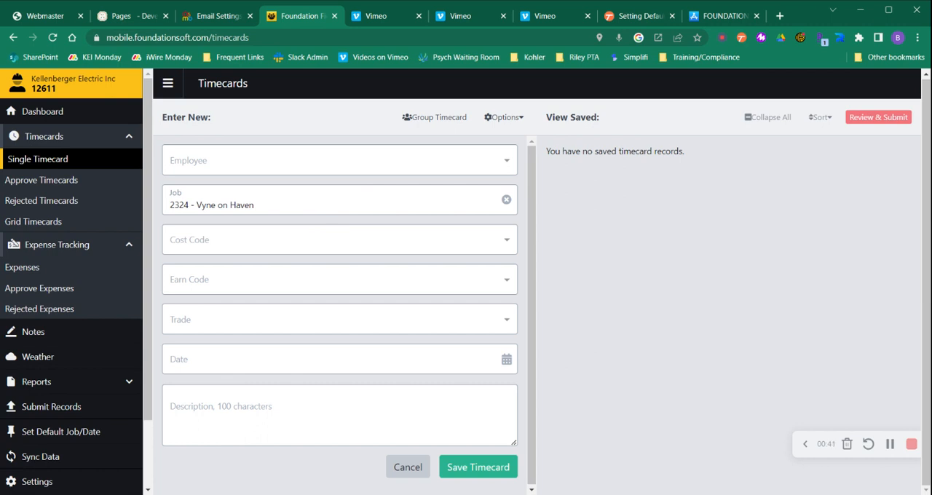
click(507, 202)
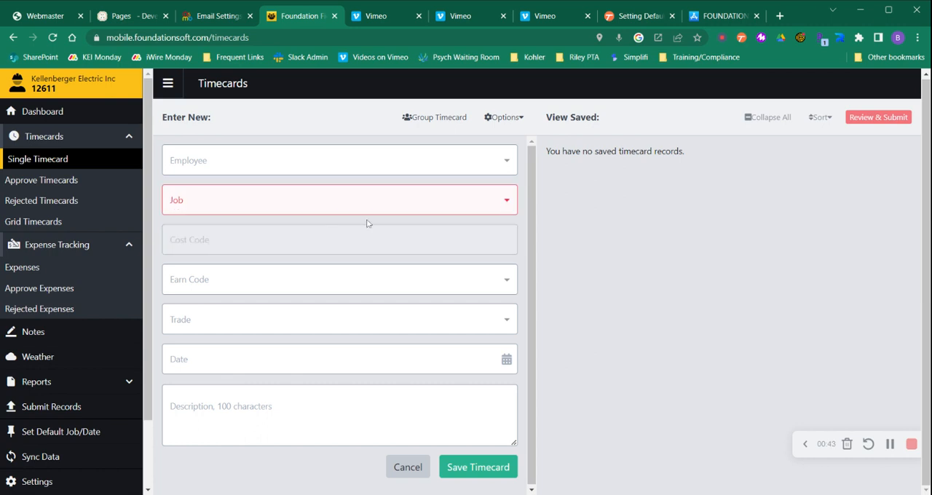
click(322, 211)
click(304, 161)
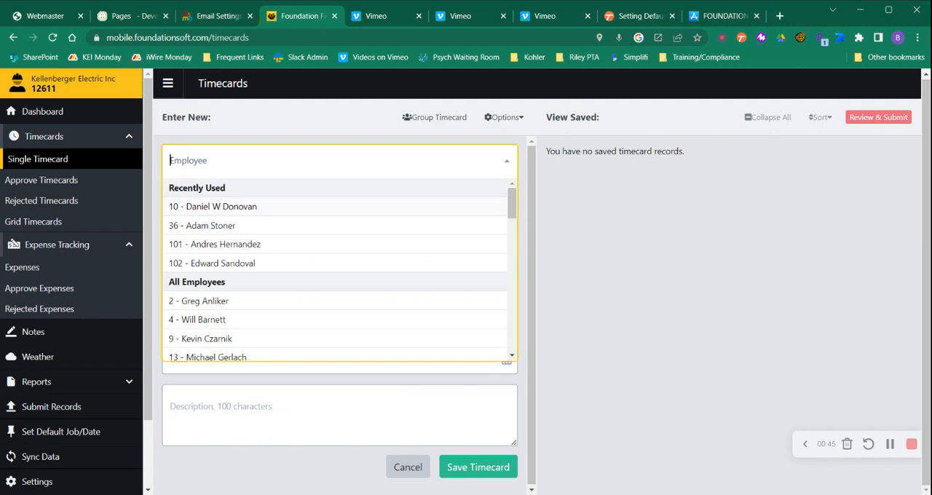
text(adam)
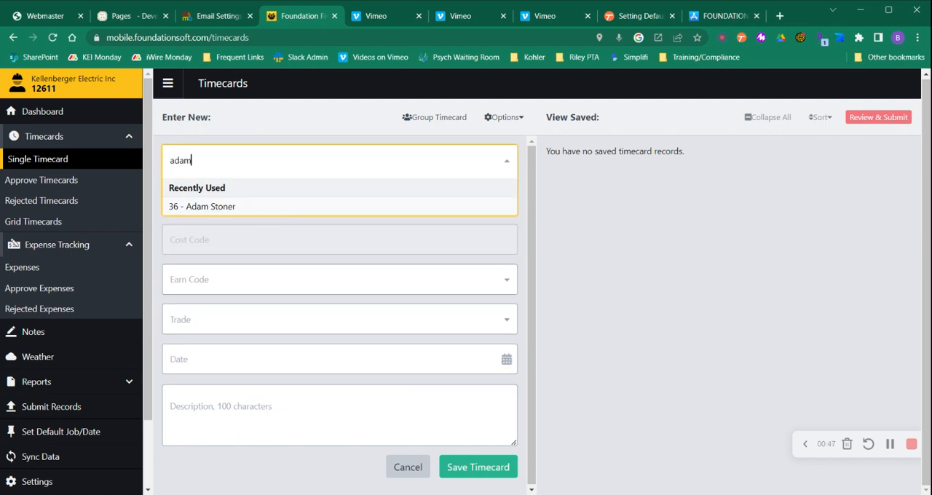
key(BackSpace)
key(BackSpace)
key(BackSpace)
key(BackSpace)
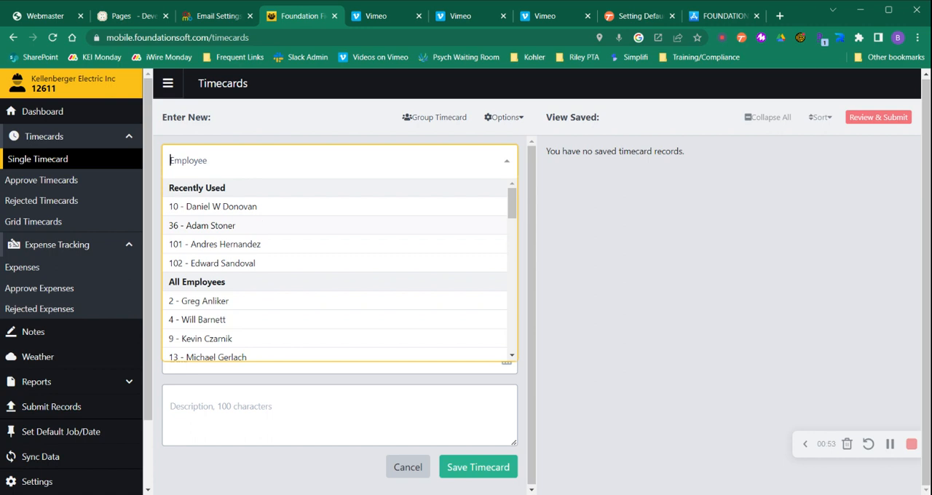
click(250, 225)
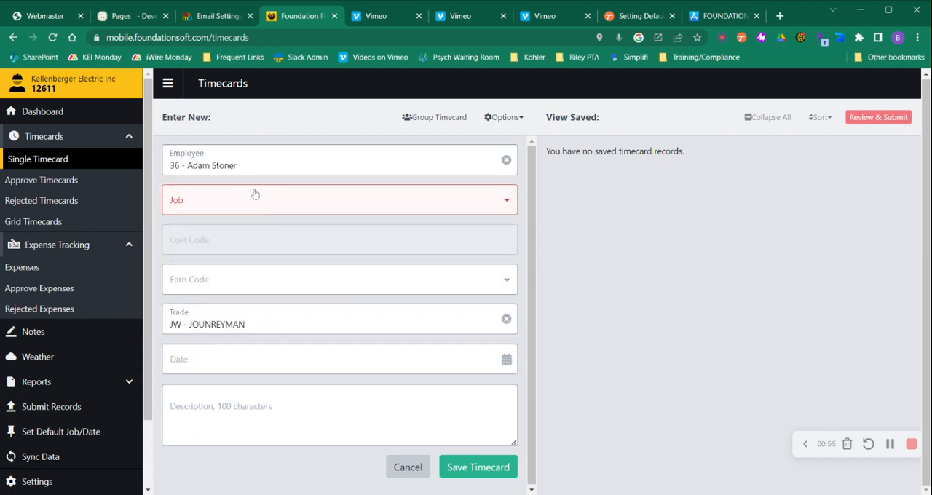
Set the timecard's job to 30000 - Service Work and its cost code to 1 - GENERAL COSTS
click(254, 199)
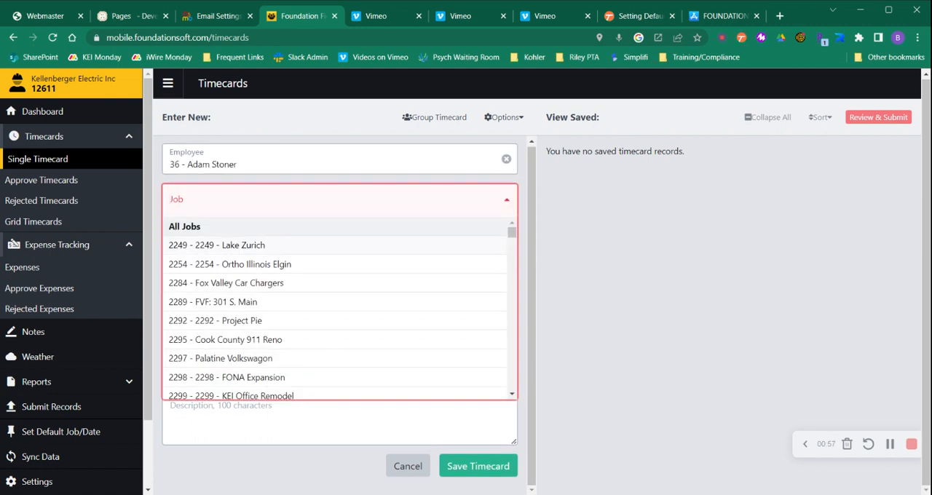
text(3000)
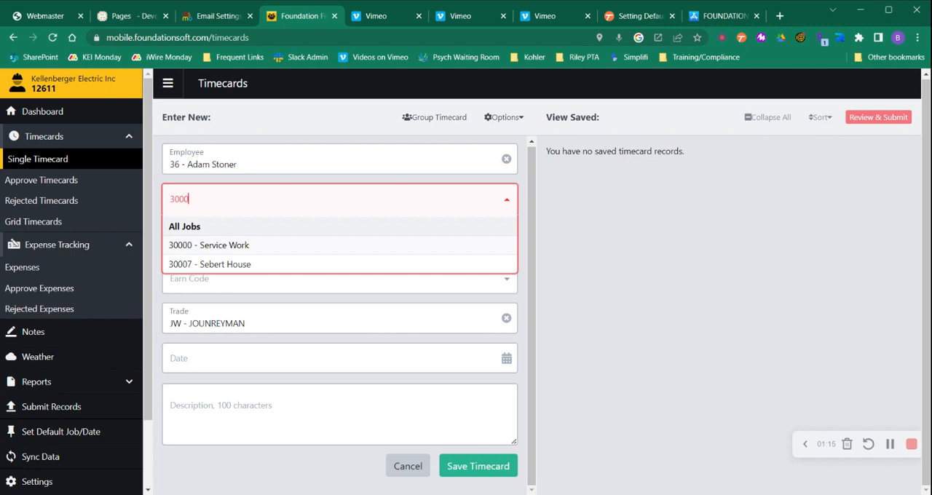
click(252, 246)
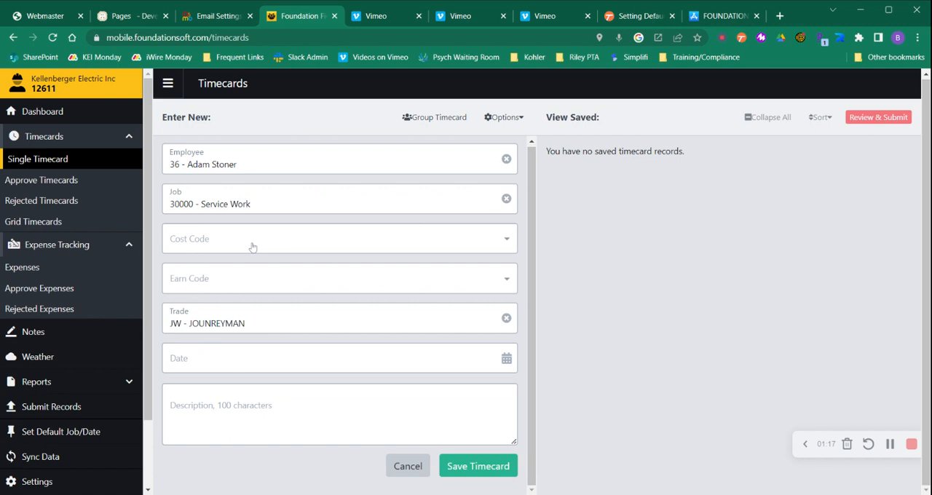
click(252, 245)
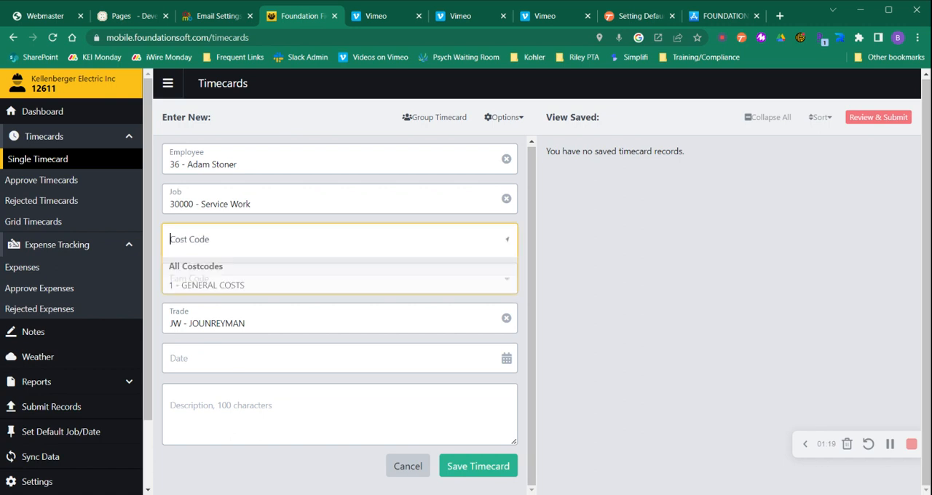
click(240, 287)
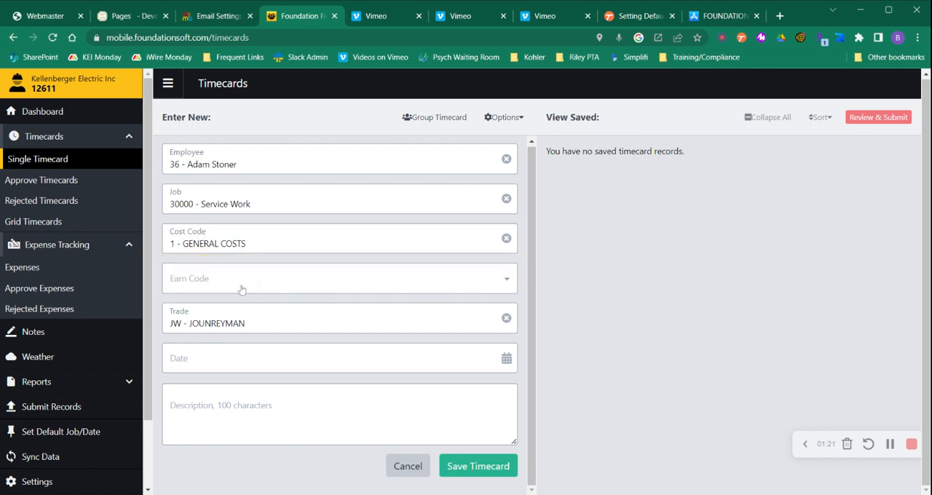
Set the earn code to REG - REGULAR WAGES and the date to 5/31/2023
click(241, 284)
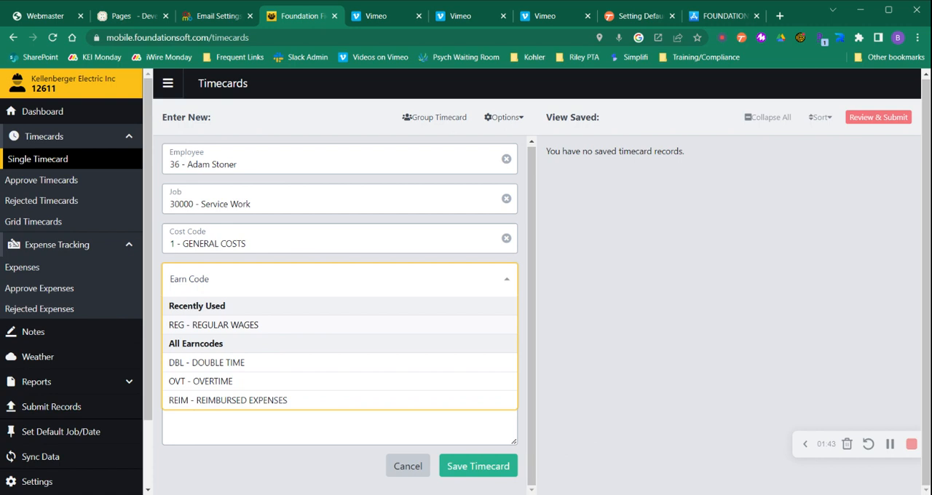
click(263, 328)
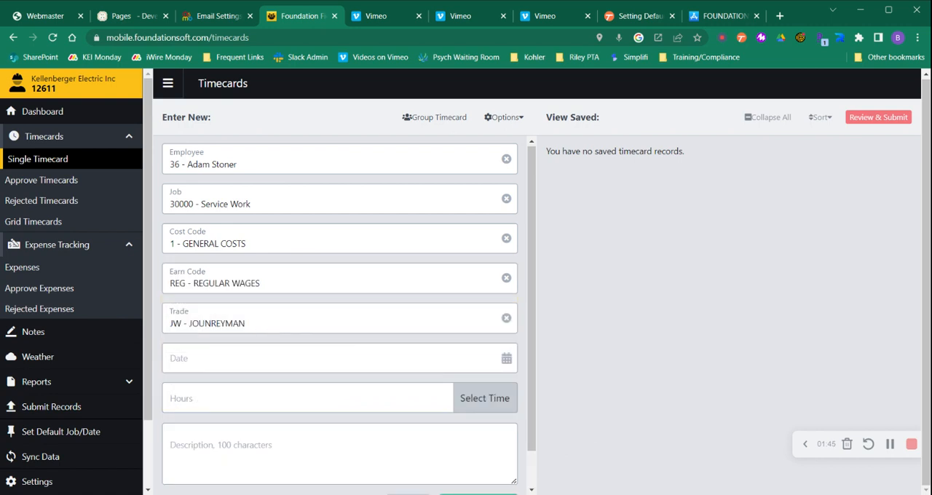
click(262, 358)
click(257, 306)
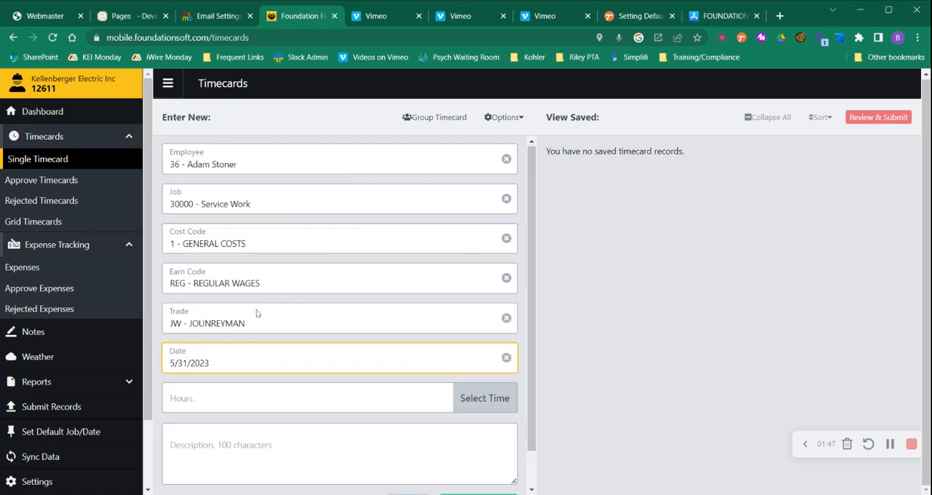
Enter 7 hours and save the regular wages timecard
click(306, 399)
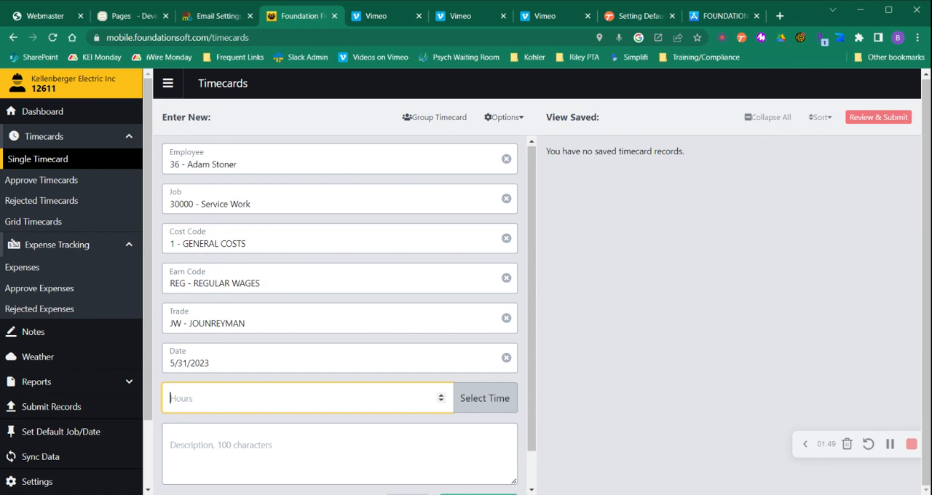
text(7)
scroll(306, 398, down, 1)
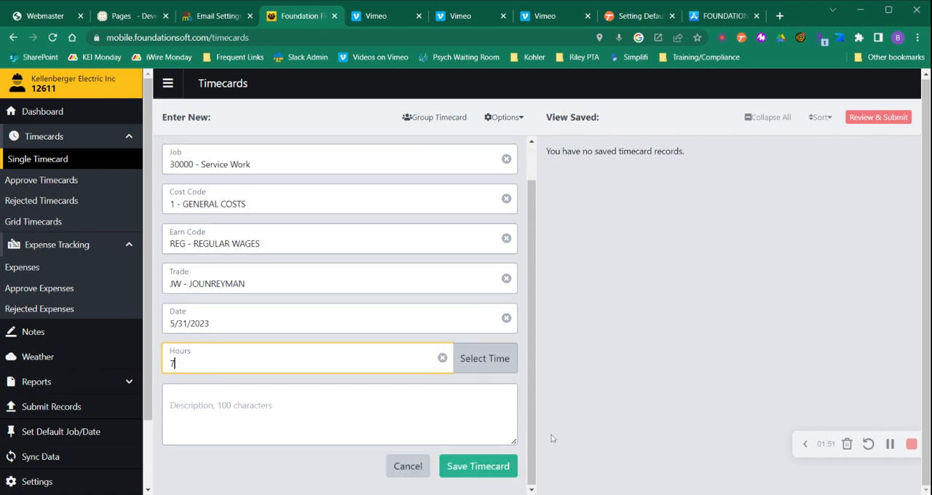
click(478, 467)
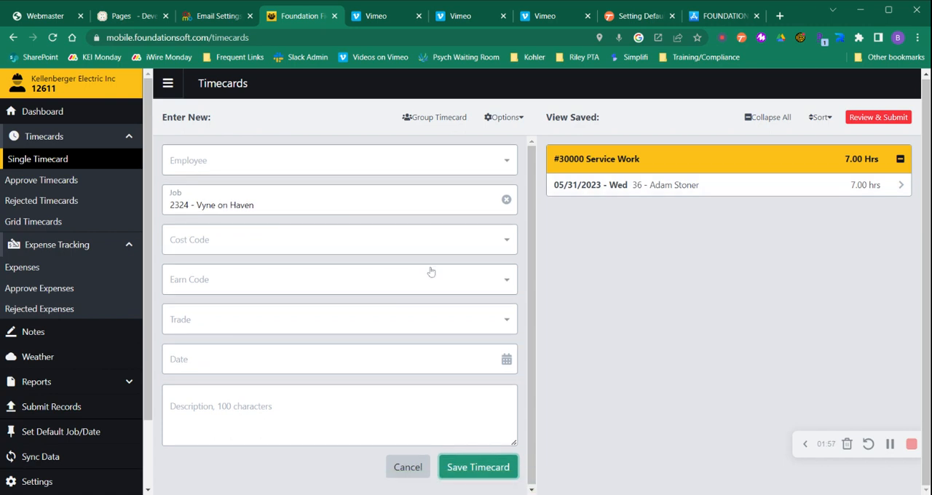
Begin a second timecard for the same employee as the saved one
click(377, 159)
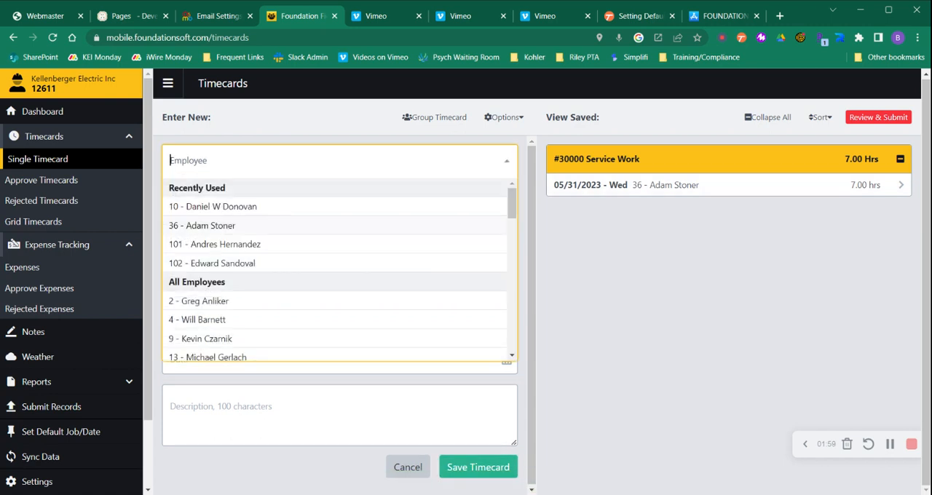
text(adam)
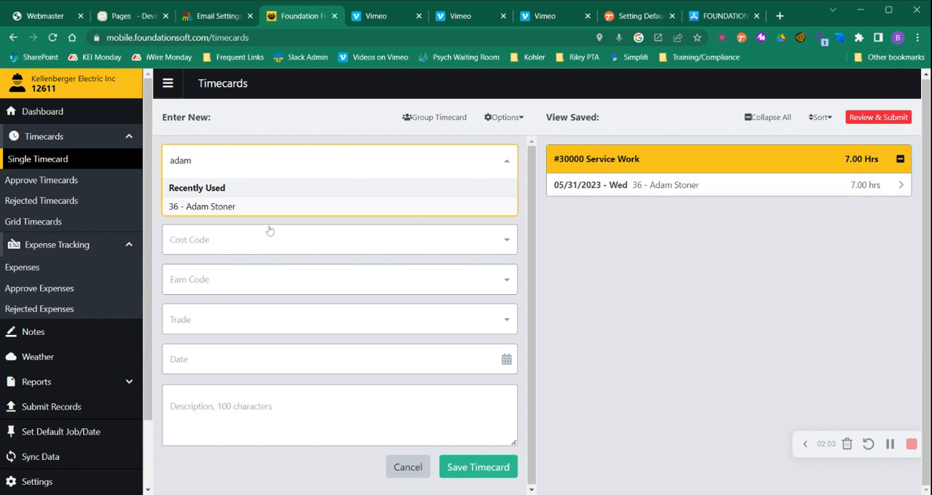
click(244, 209)
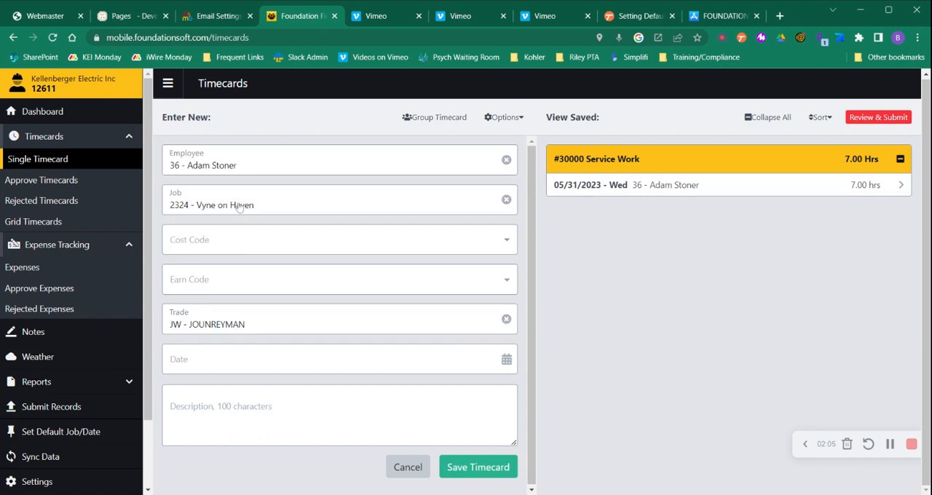
Set the second timecard's job to 30000 - Service Work, cost code to 1 - GENERAL COSTS and earn code to OVT - OVERTIME
click(240, 206)
text(30000)
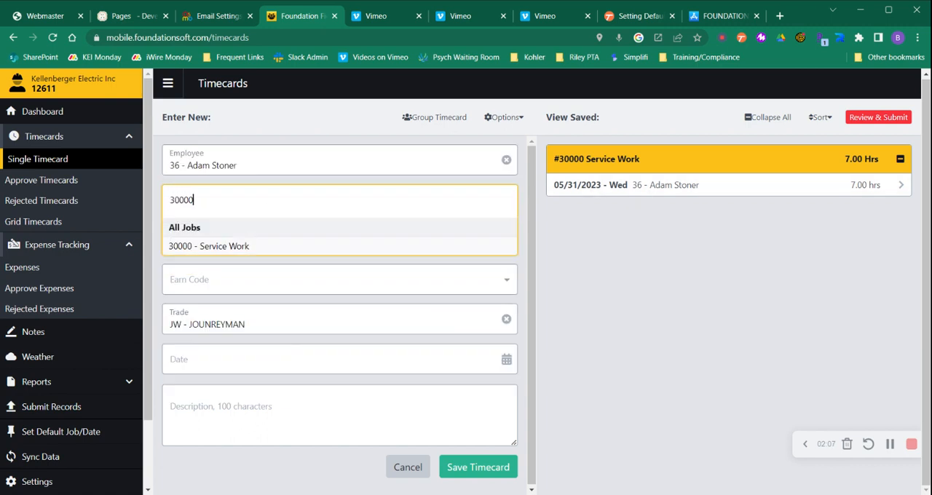
click(236, 248)
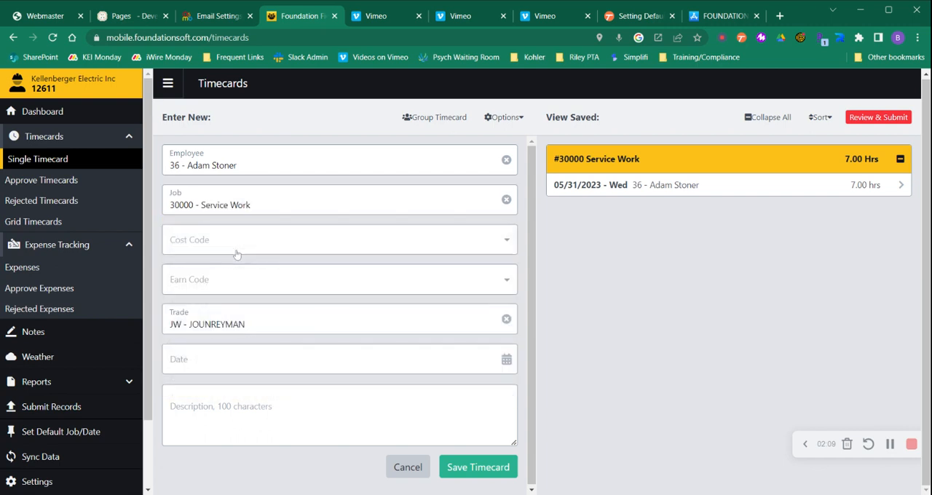
click(232, 241)
click(243, 288)
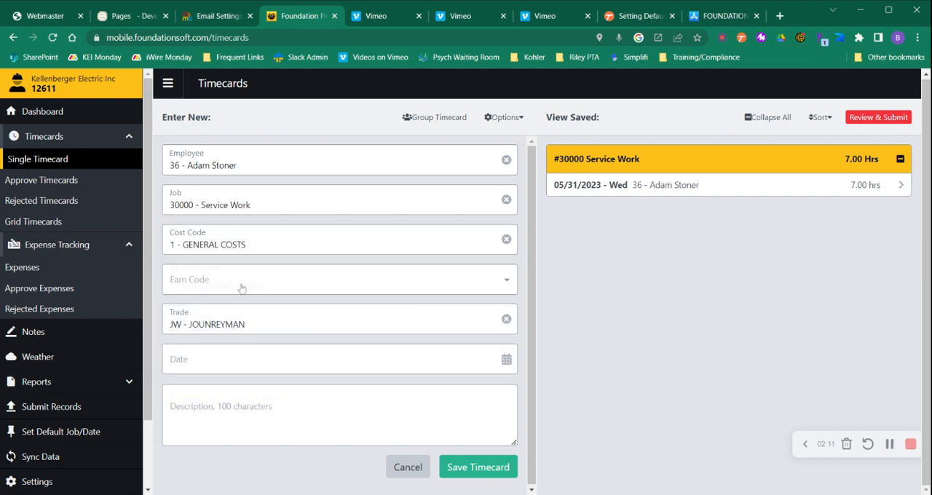
click(241, 289)
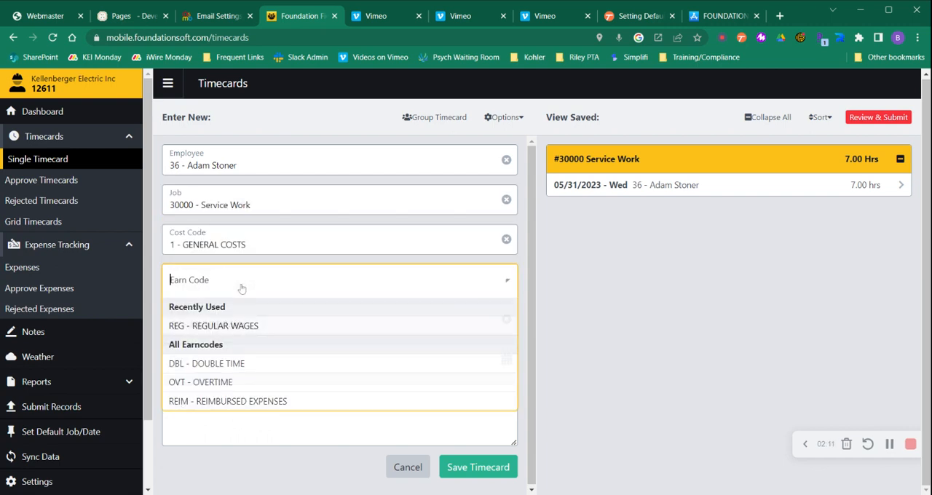
click(218, 383)
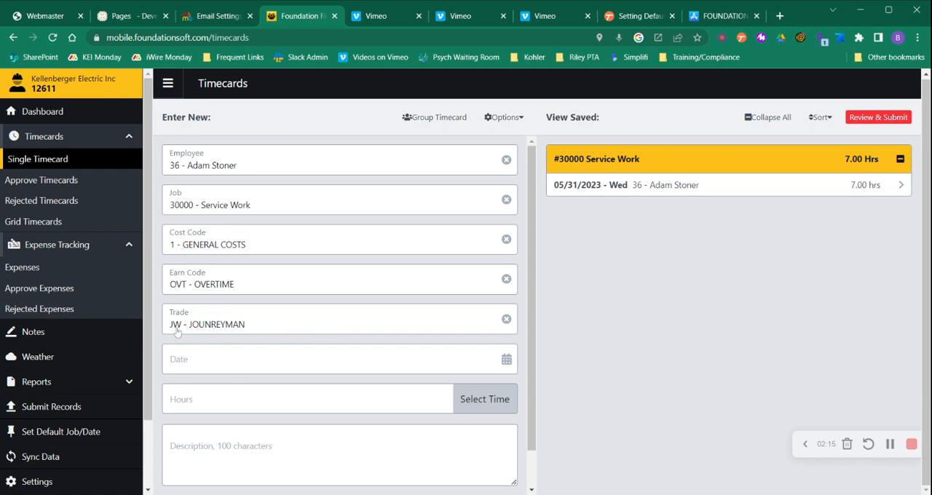
Reselect JW - JOUNREYMAN as the trade on the overtime timecard
scroll(259, 327, down, 1)
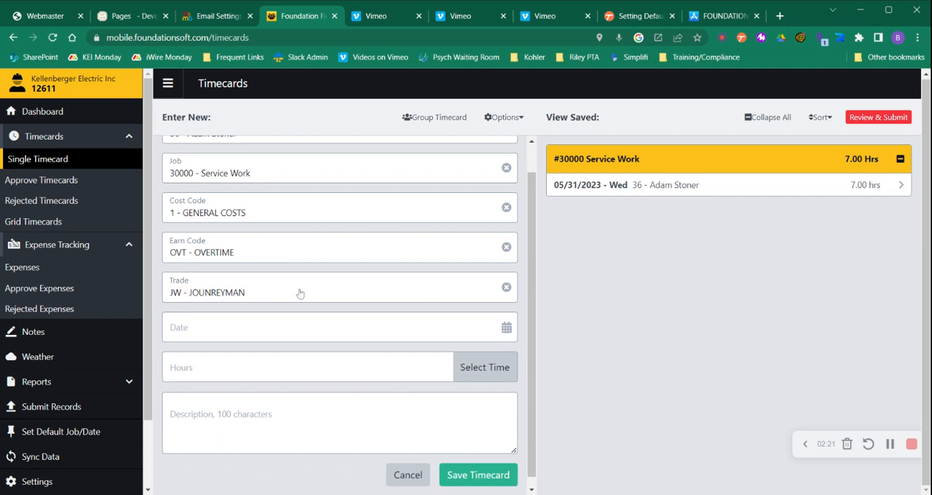
click(380, 290)
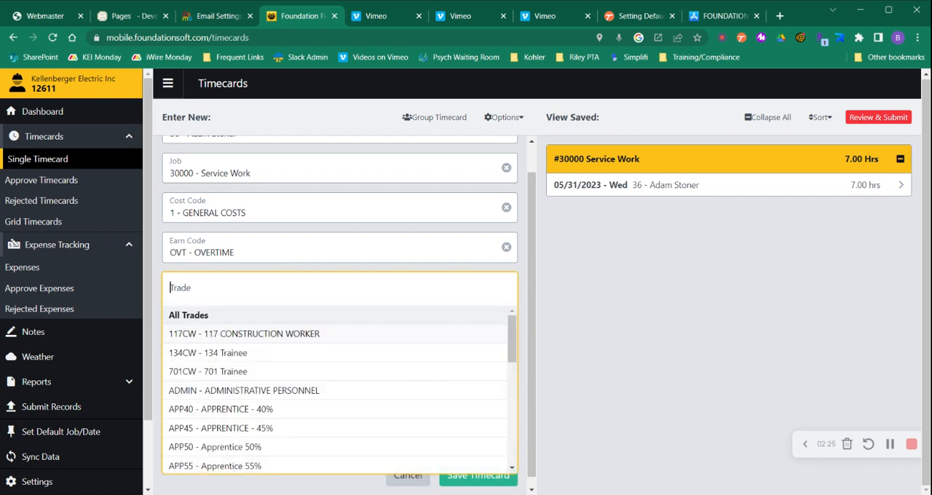
text(Jou)
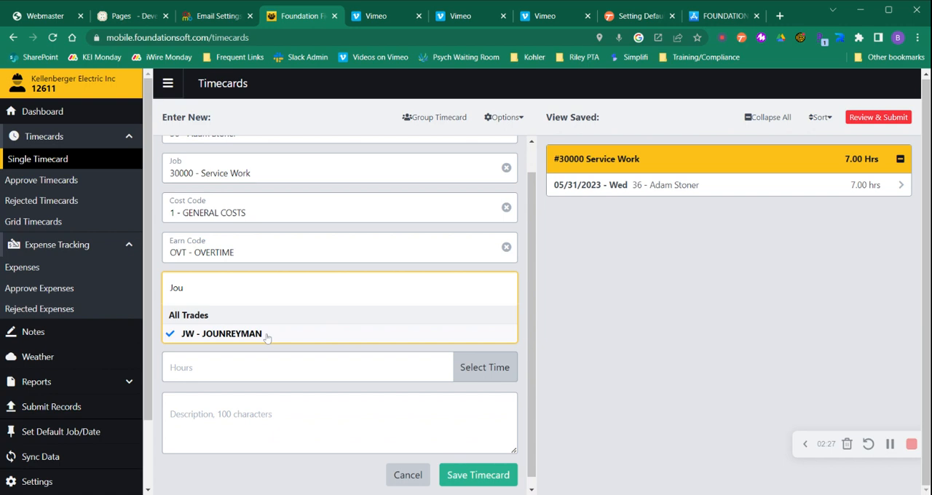
click(266, 335)
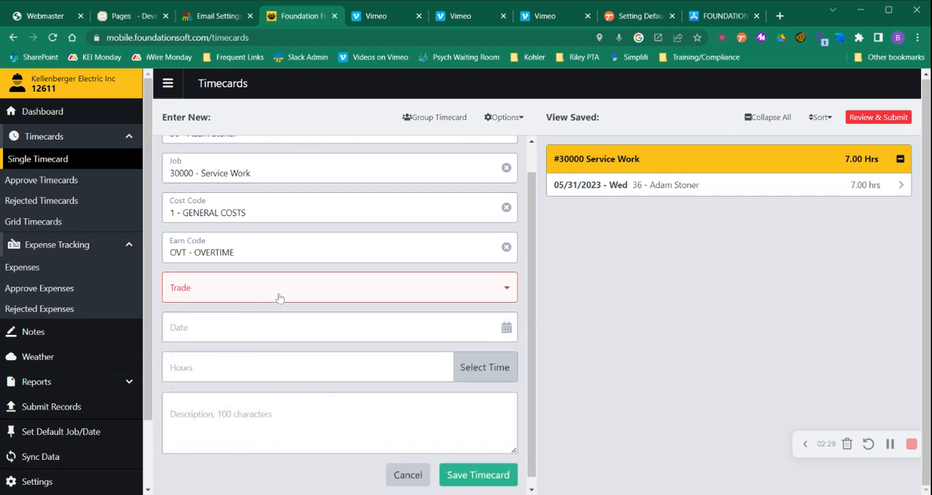
click(498, 298)
scroll(355, 334, down, 1)
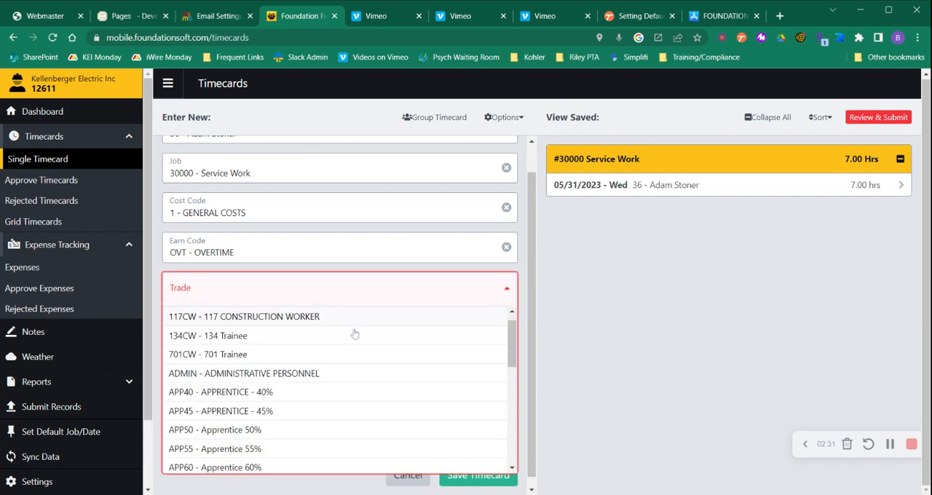
scroll(355, 334, down, 5)
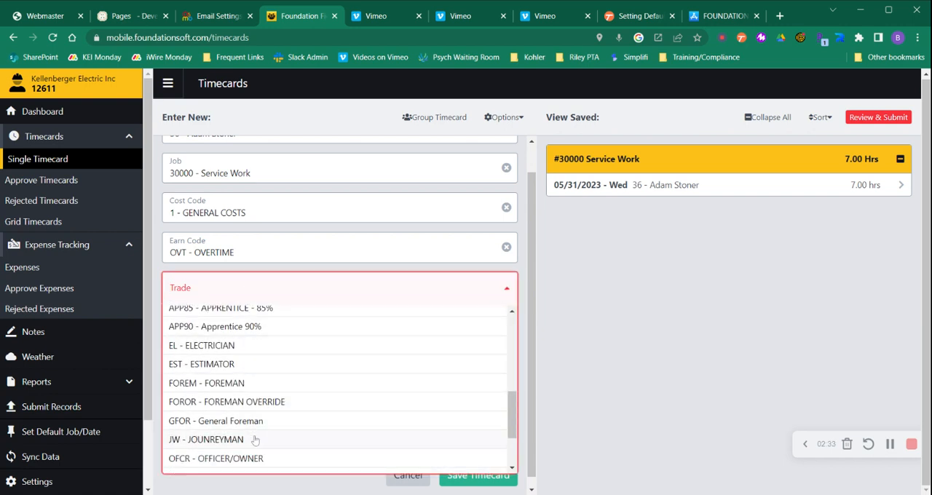
click(255, 440)
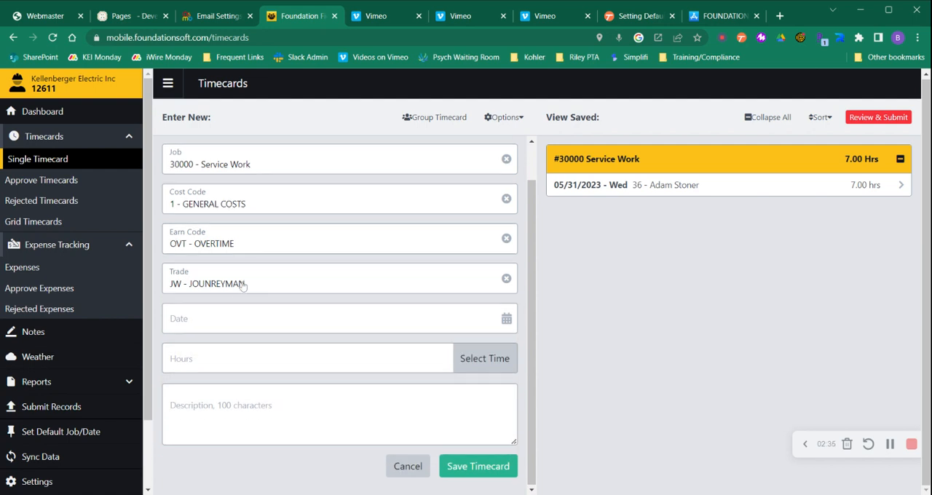
Date the overtime timecard 5/31/2023, enter 2 hours, and save it
click(241, 315)
click(261, 264)
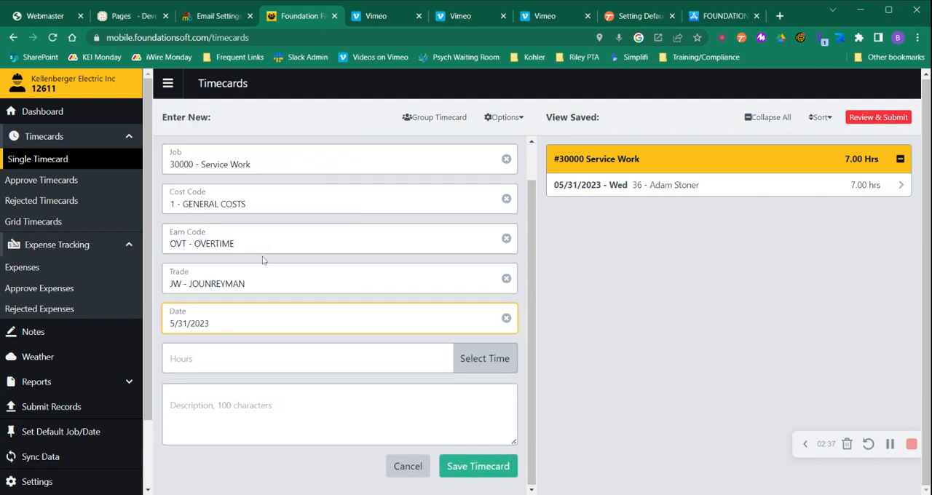
click(440, 359)
text(2)
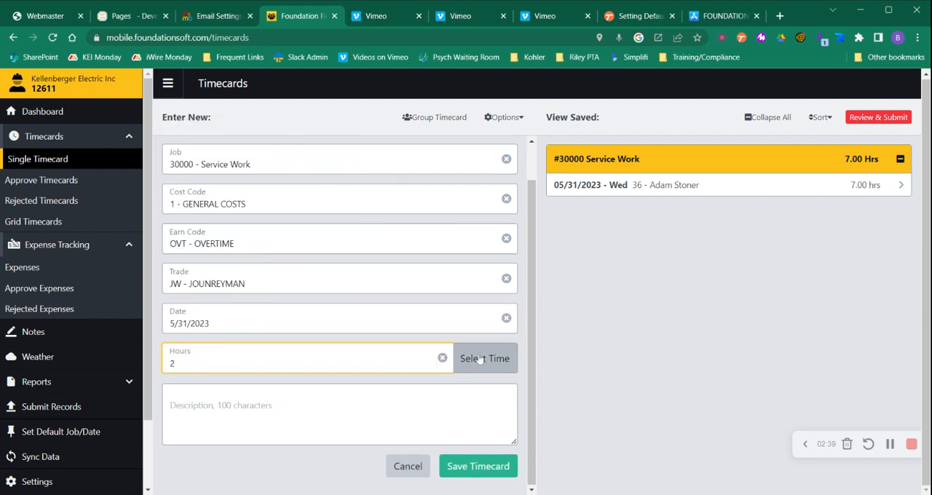
click(477, 464)
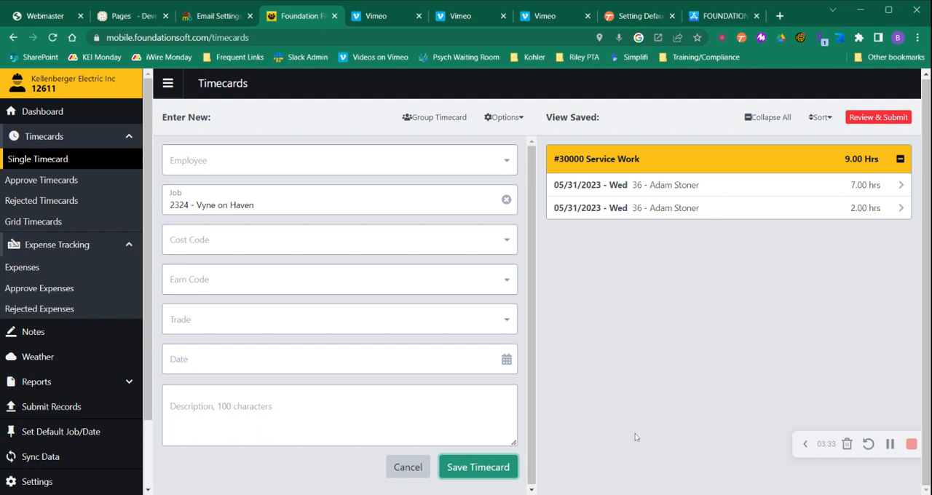
Open the saved timecards for review, start submitting both records, and cancel at the confirmation
click(864, 117)
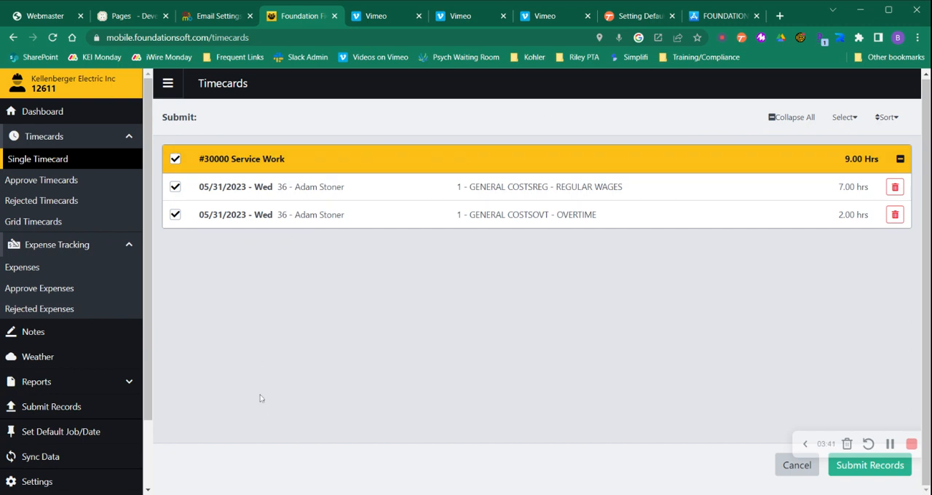
click(846, 473)
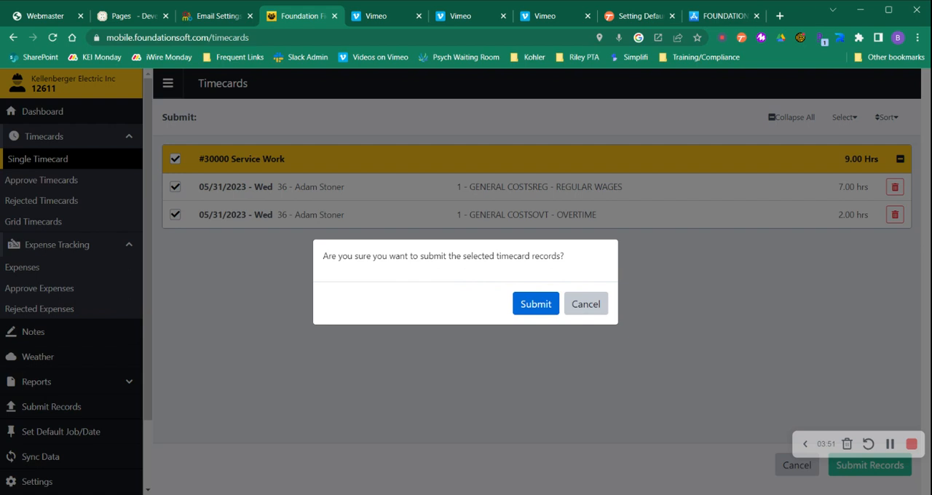
click(594, 312)
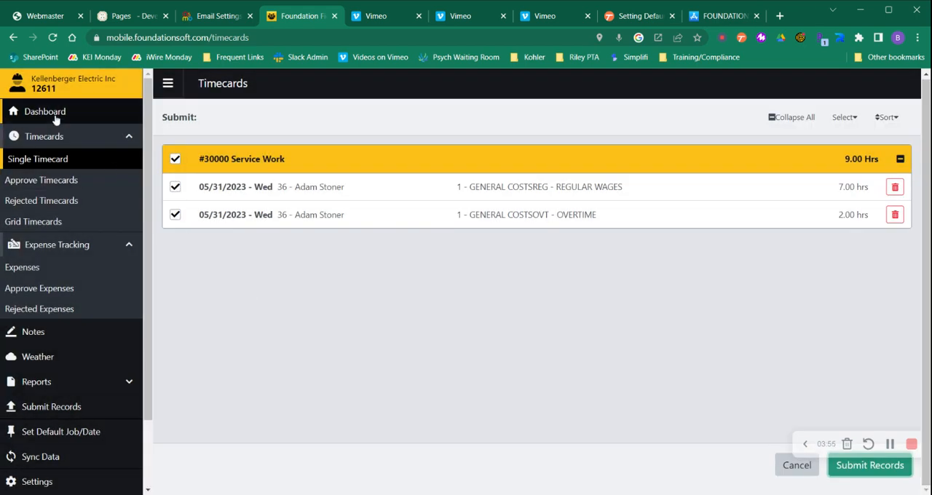
Return to the dashboard and reopen the unsubmitted timecards for review from there
click(51, 113)
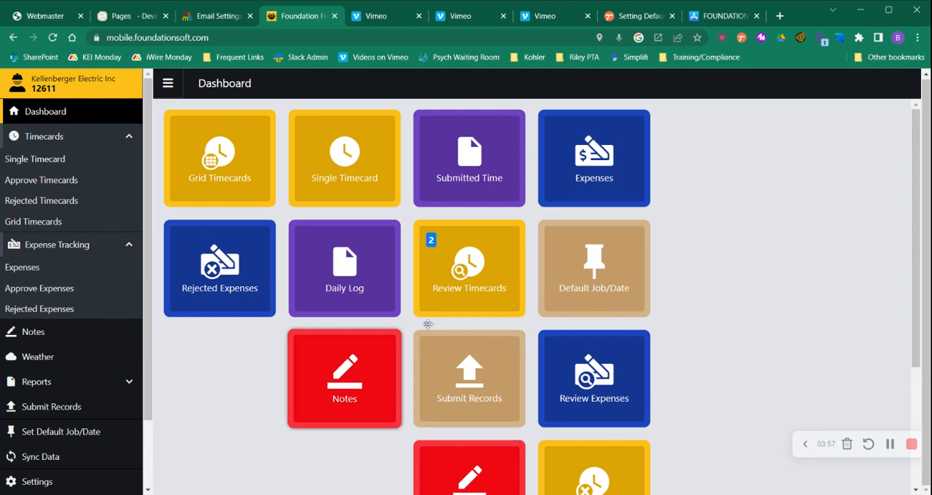
click(446, 257)
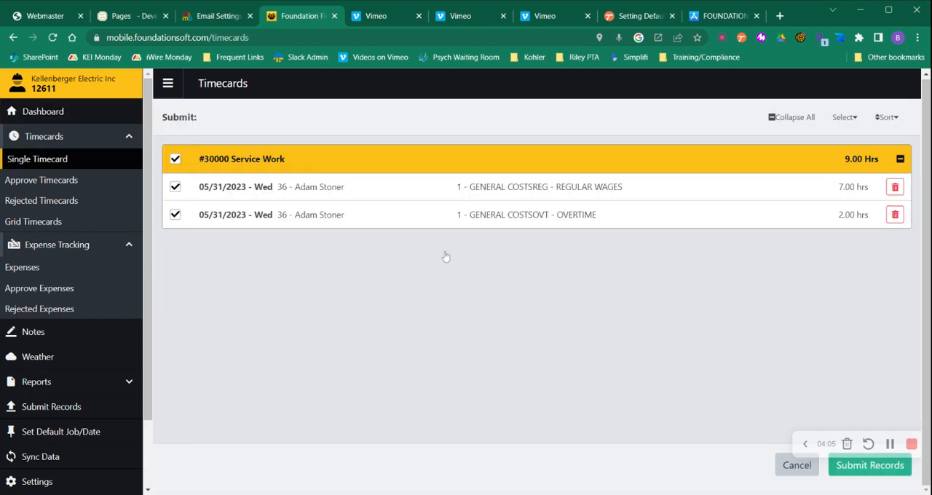